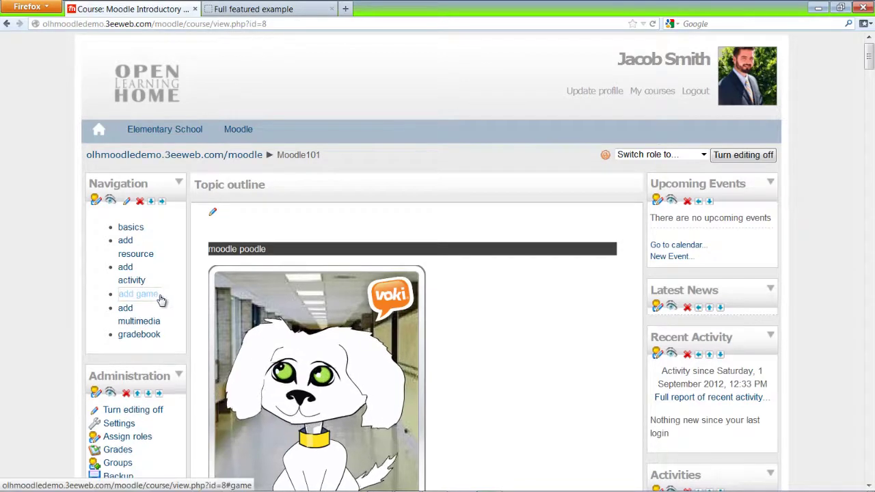
Find the Moodle Midterm Quiz on the course page, just above the add game topic, and open it for question editing
{"action": "left_click", "coordinate": [158, 294]}
{"action": "scroll", "coordinate": [161, 295], "scroll_direction": "up", "scroll_amount": 5}
{"action": "scroll", "coordinate": [162, 294], "scroll_direction": "up", "scroll_amount": 2}
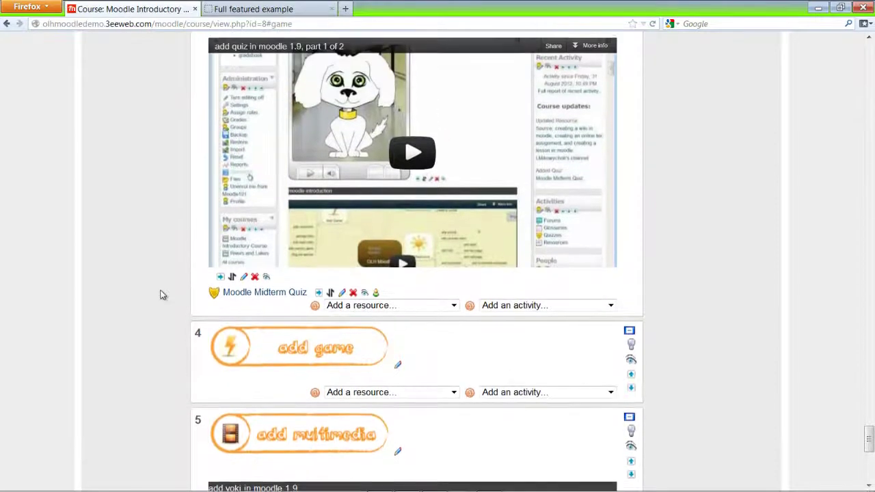
{"action": "left_click", "coordinate": [256, 297]}
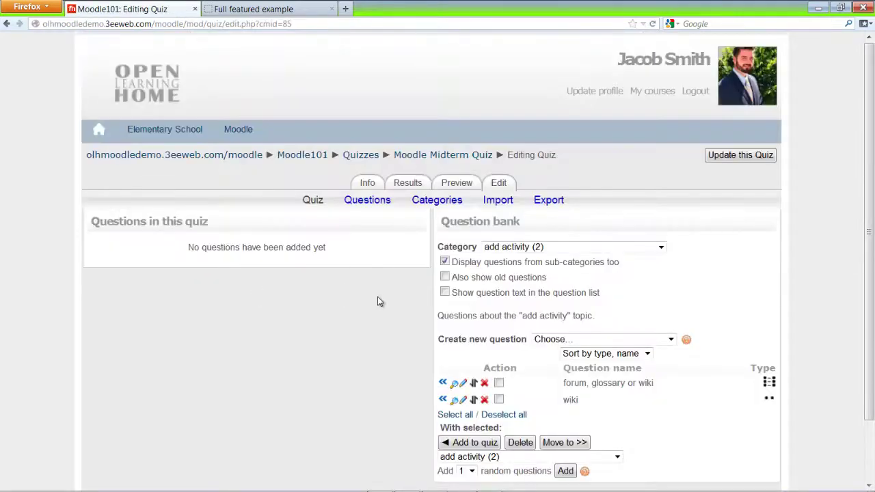
Show the basic category in the question bank and add its "guests in moodle" question to the quiz
{"action": "scroll", "coordinate": [381, 302], "scroll_direction": "down", "scroll_amount": 1}
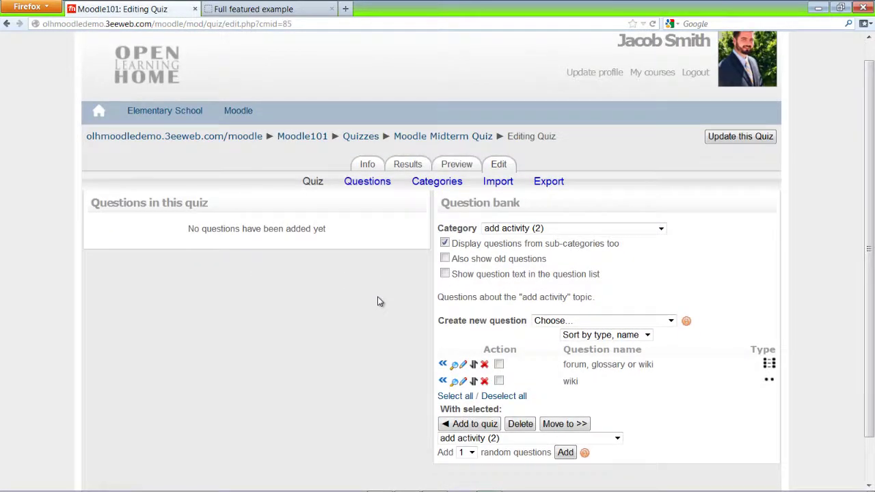
{"action": "scroll", "coordinate": [377, 297], "scroll_direction": "down", "scroll_amount": 2}
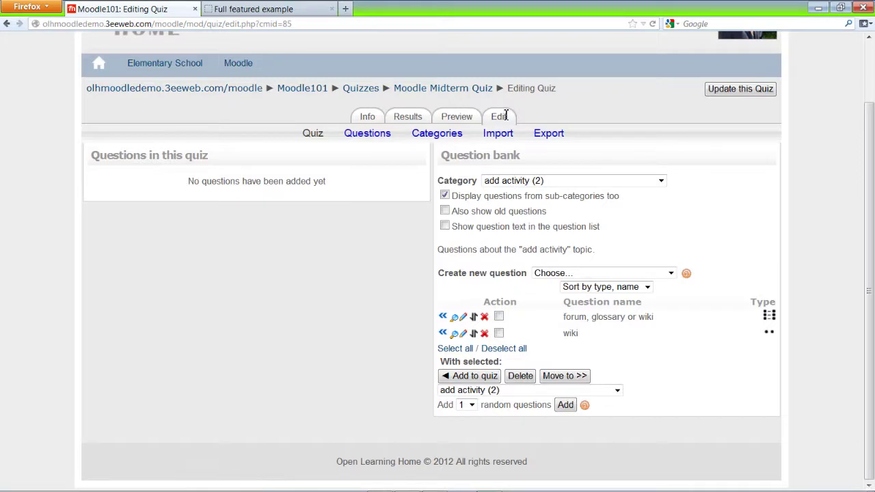
{"action": "left_click", "coordinate": [639, 183]}
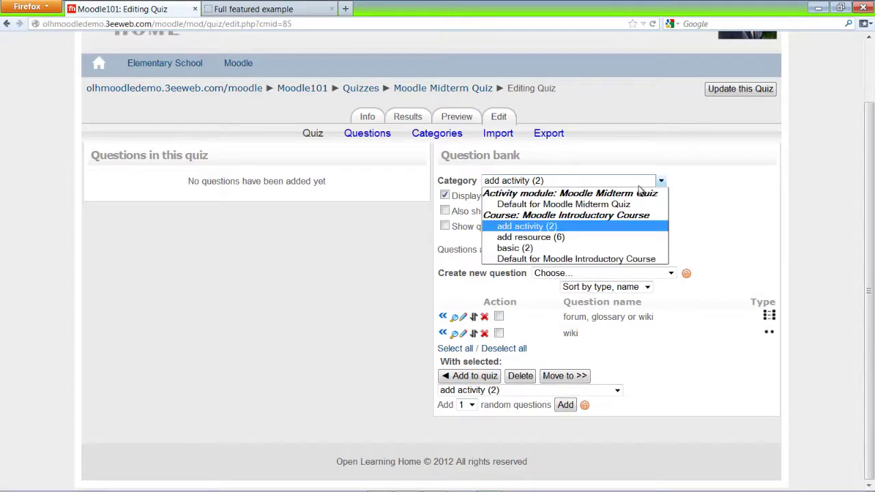
{"action": "left_click", "coordinate": [559, 248]}
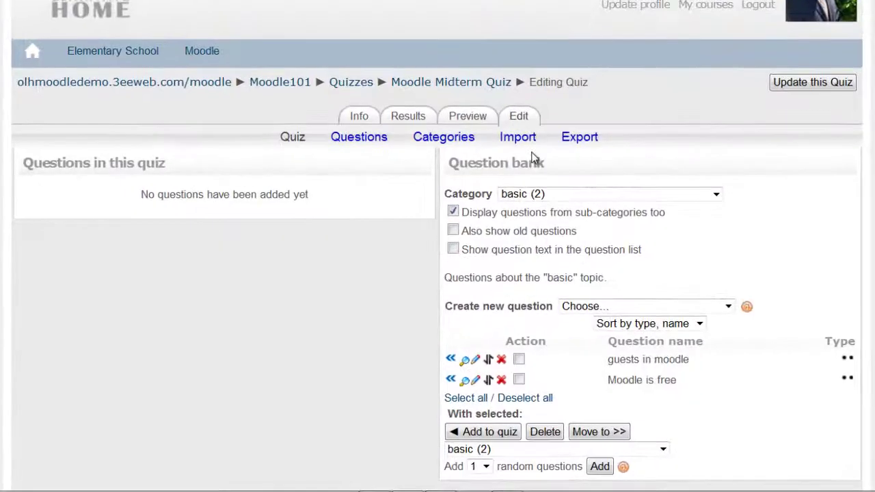
{"action": "scroll", "coordinate": [418, 255], "scroll_direction": "down", "scroll_amount": 3}
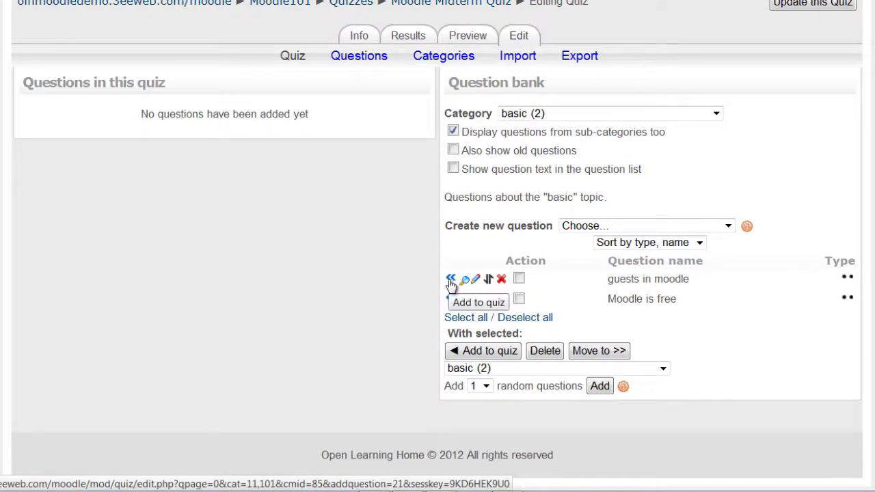
{"action": "left_click", "coordinate": [450, 281]}
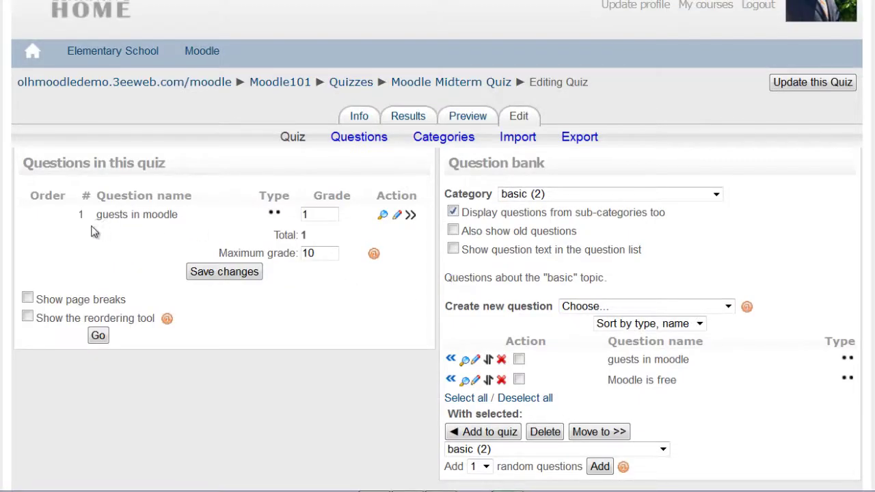
Add the "Moodle is free" question to the quiz and place it ahead of "guests in moodle"
{"action": "scroll", "coordinate": [418, 288], "scroll_direction": "down", "scroll_amount": 2}
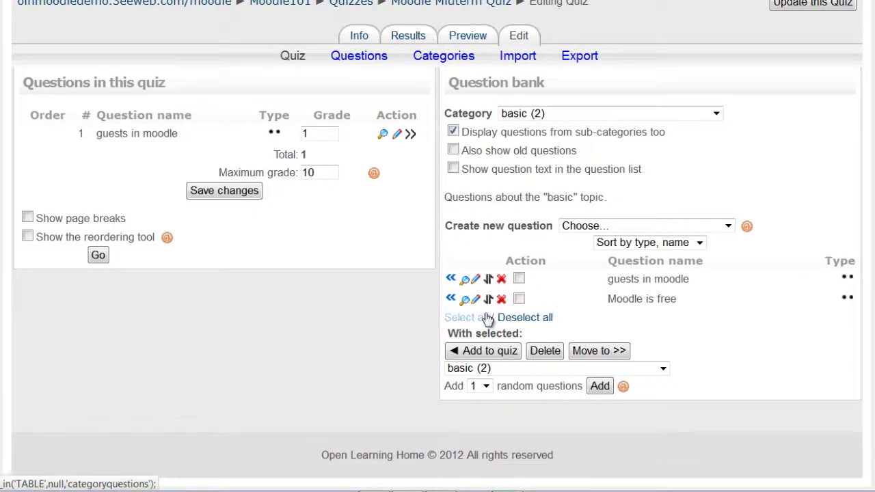
{"action": "left_click", "coordinate": [451, 300]}
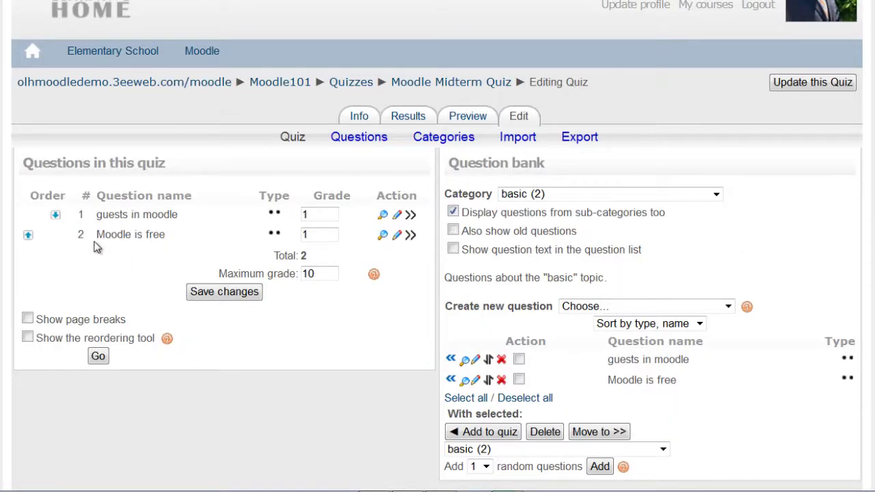
{"action": "left_click", "coordinate": [56, 216]}
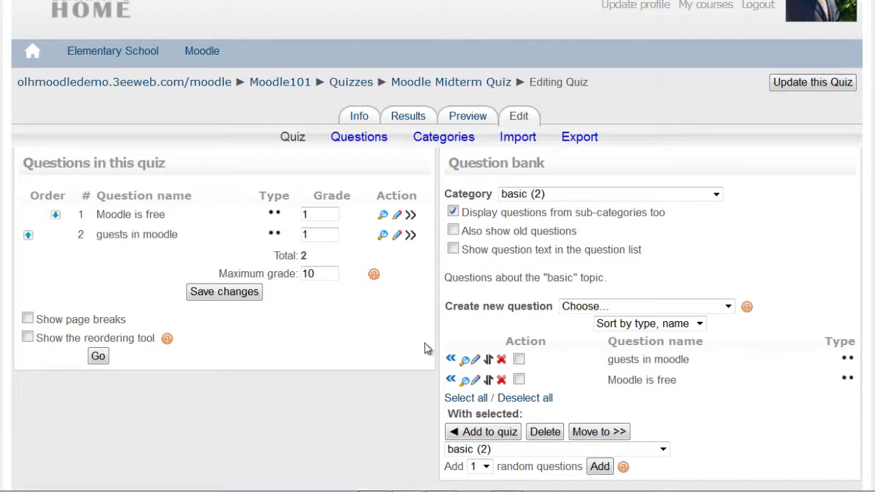
From the add resource category, add "label, text or webpage" and "add a picture" to the quiz, placing the picture question third
{"action": "scroll", "coordinate": [485, 358], "scroll_direction": "down", "scroll_amount": 2}
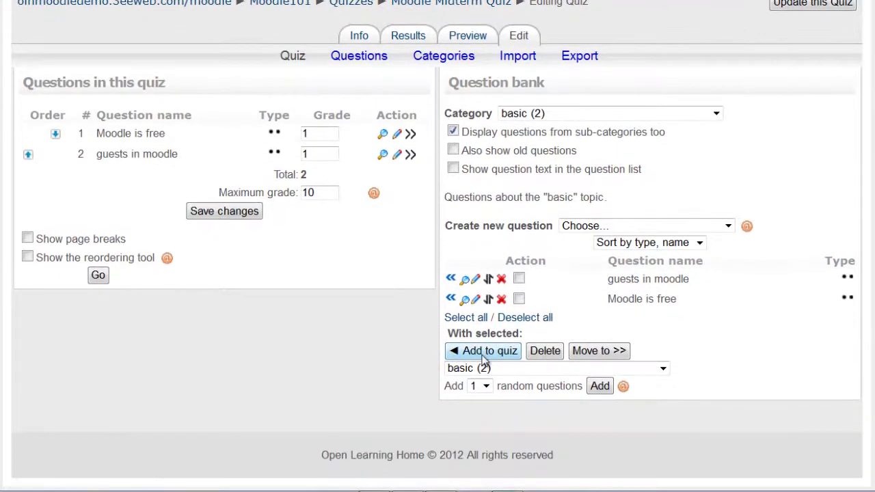
{"action": "left_click", "coordinate": [645, 118]}
{"action": "left_click", "coordinate": [588, 182]}
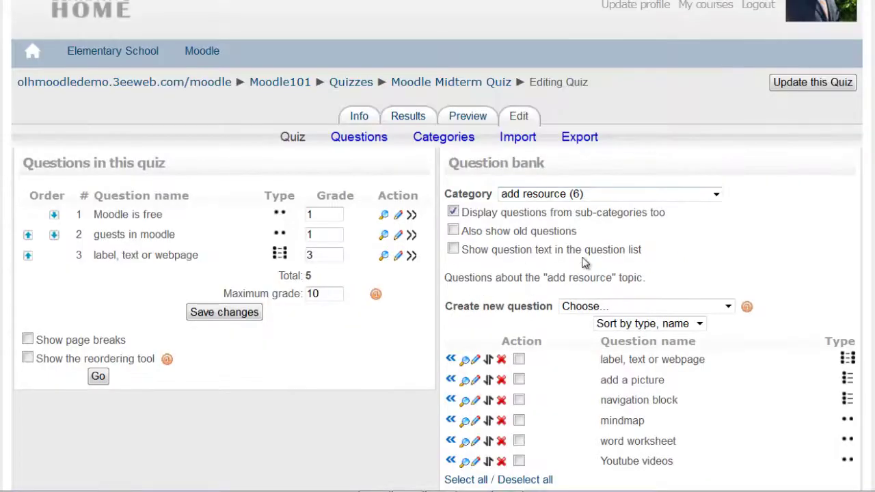
{"action": "scroll", "coordinate": [584, 263], "scroll_direction": "down", "scroll_amount": 2}
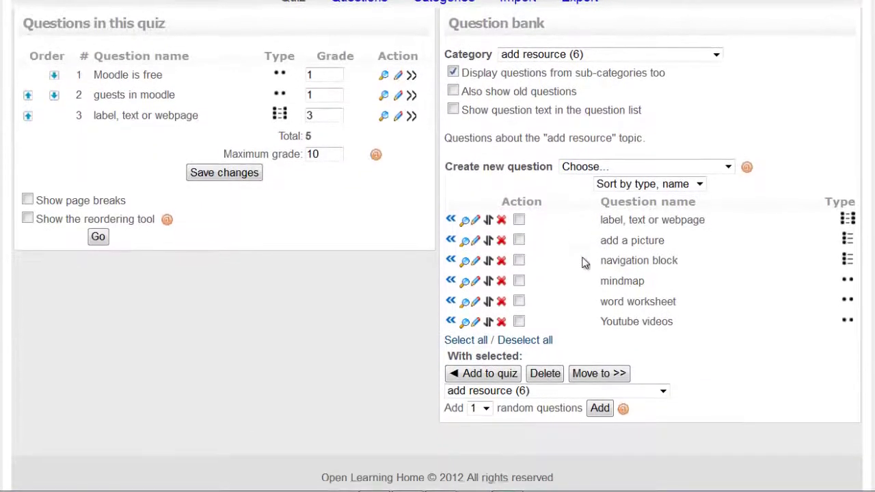
{"action": "left_click", "coordinate": [451, 240]}
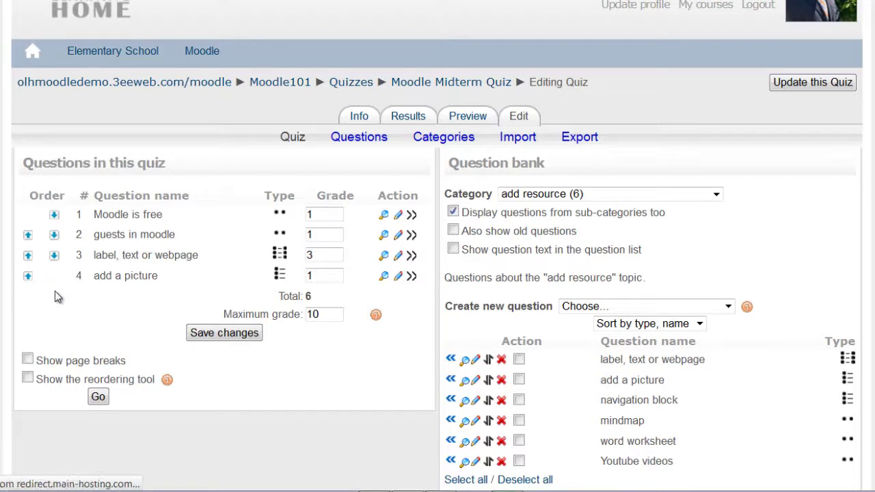
Add the navigation block, mindmap, word worksheet and Youtube videos questions to the quiz together
{"action": "scroll", "coordinate": [438, 246], "scroll_direction": "down", "scroll_amount": 2}
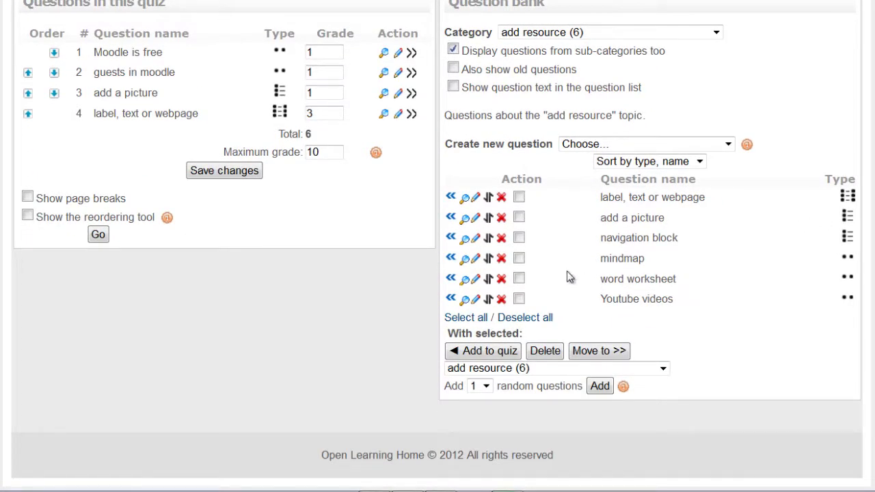
{"action": "left_click", "coordinate": [519, 238]}
{"action": "left_click", "coordinate": [519, 259]}
{"action": "left_click", "coordinate": [519, 278]}
{"action": "left_click", "coordinate": [519, 299]}
{"action": "left_click", "coordinate": [502, 357]}
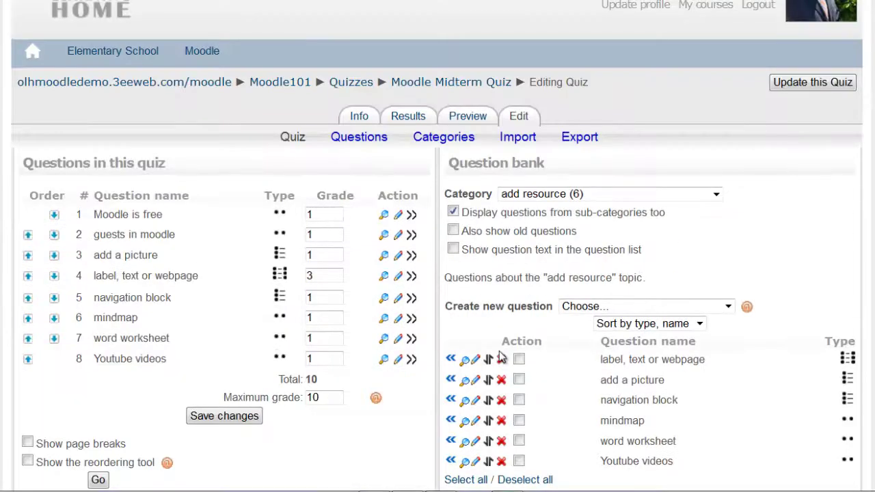
Show the add activity category and add its "forum, glossary or wiki" and "wiki" questions to the quiz
{"action": "scroll", "coordinate": [501, 357], "scroll_direction": "down", "scroll_amount": 3}
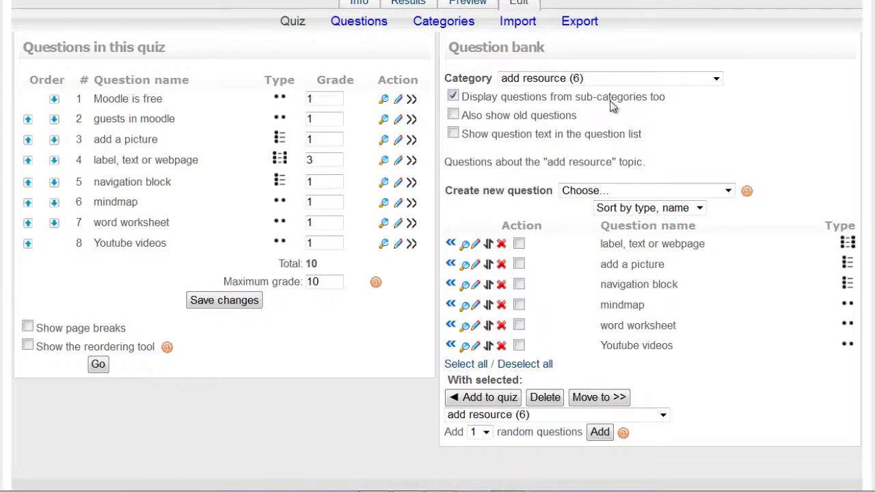
{"action": "left_click", "coordinate": [621, 82]}
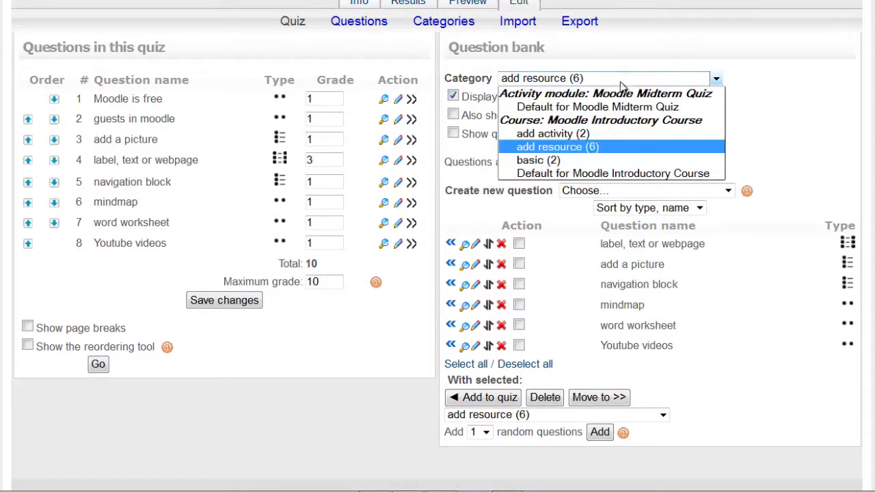
{"action": "left_click", "coordinate": [583, 134]}
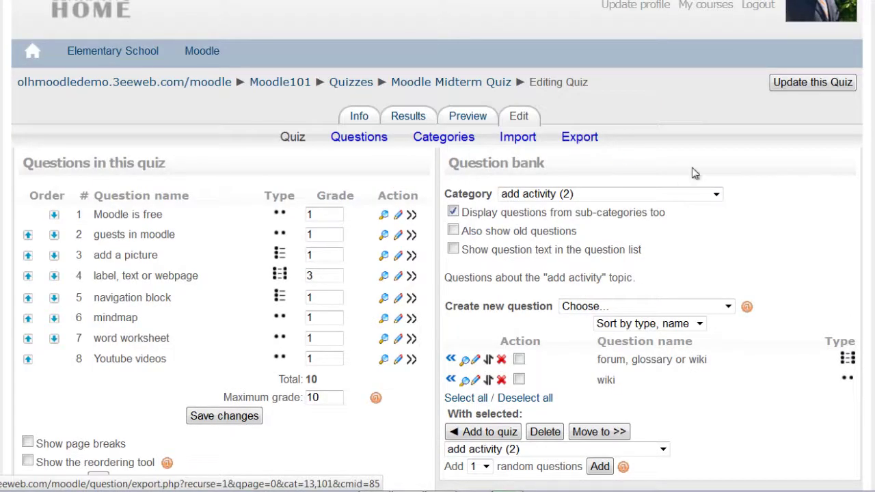
{"action": "scroll", "coordinate": [717, 179], "scroll_direction": "down", "scroll_amount": 3}
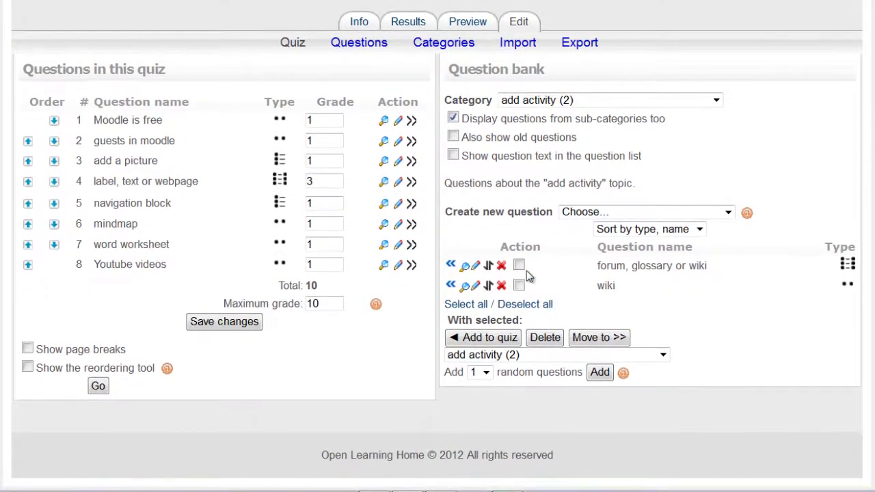
{"action": "left_click", "coordinate": [519, 266]}
{"action": "left_click", "coordinate": [518, 286]}
{"action": "left_click", "coordinate": [498, 337]}
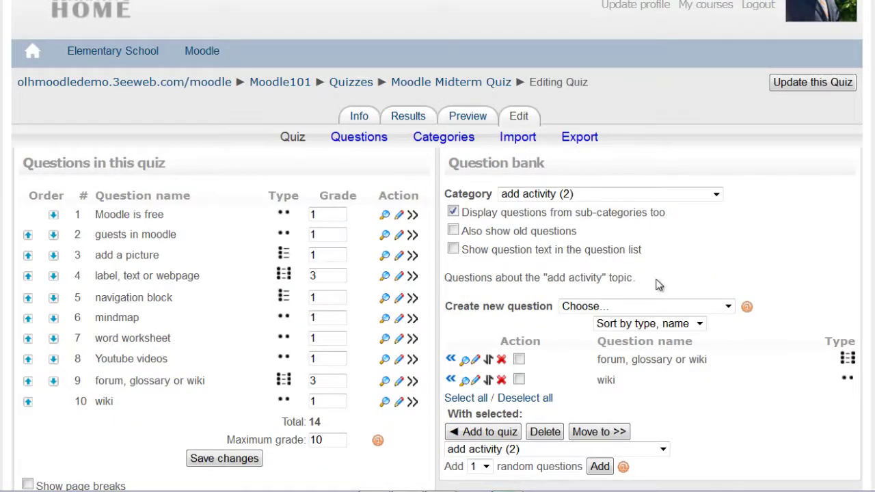
Save the changes to the quiz's question list and check the grades
{"action": "scroll", "coordinate": [658, 284], "scroll_direction": "down", "scroll_amount": 2}
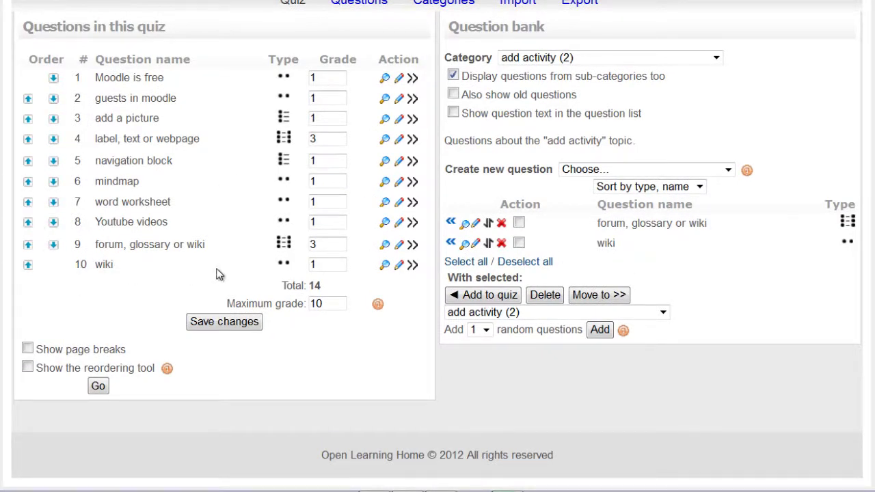
{"action": "left_click", "coordinate": [217, 323]}
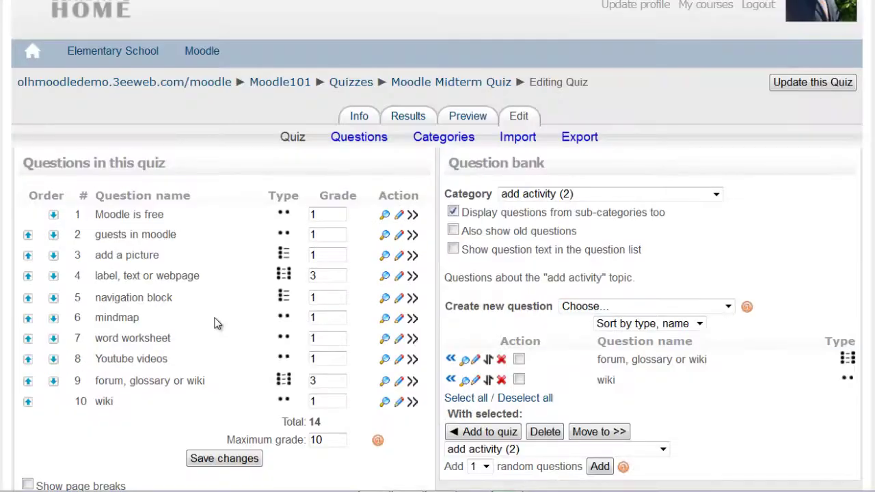
{"action": "scroll", "coordinate": [218, 323], "scroll_direction": "down", "scroll_amount": 3}
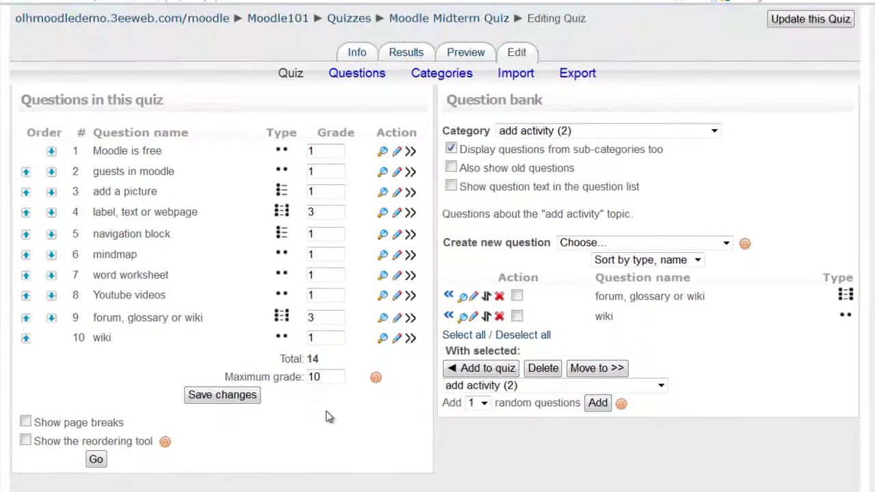
Log out of the teacher account and log in as Student1 with the saved account password
{"action": "scroll", "coordinate": [329, 415], "scroll_direction": "up", "scroll_amount": 3}
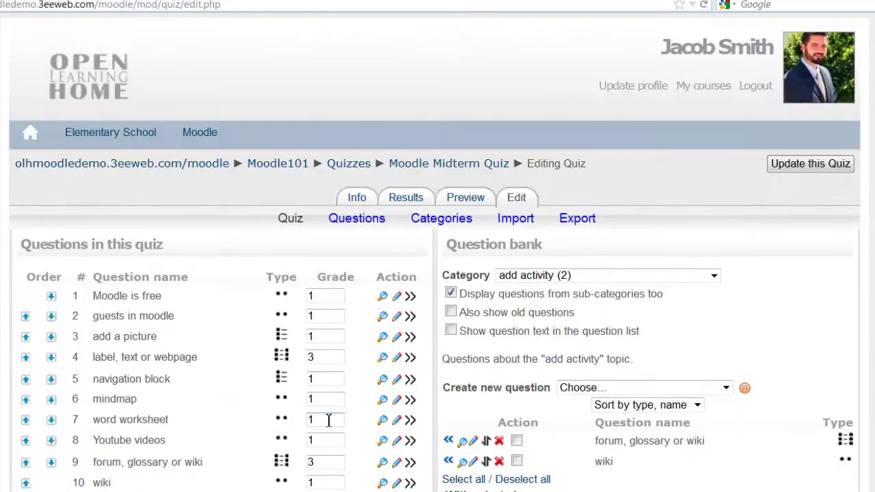
{"action": "left_click", "coordinate": [748, 86]}
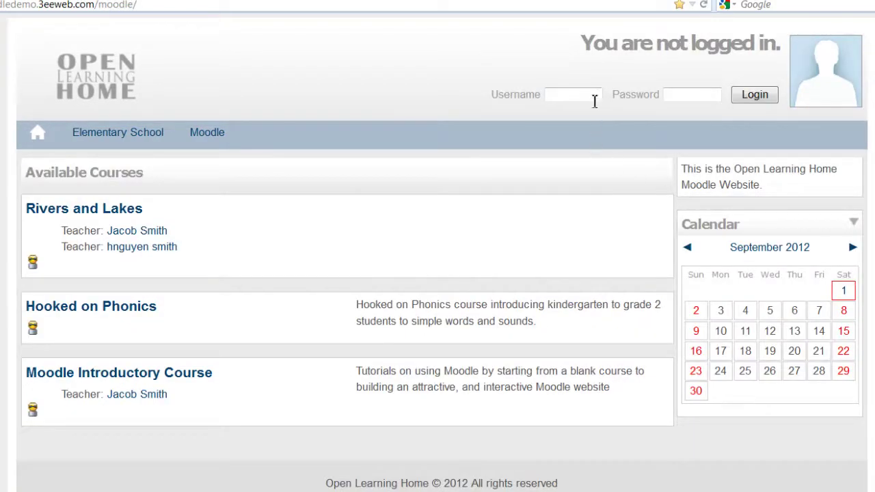
{"action": "left_click", "coordinate": [594, 97]}
{"action": "type", "text": "Stu"}
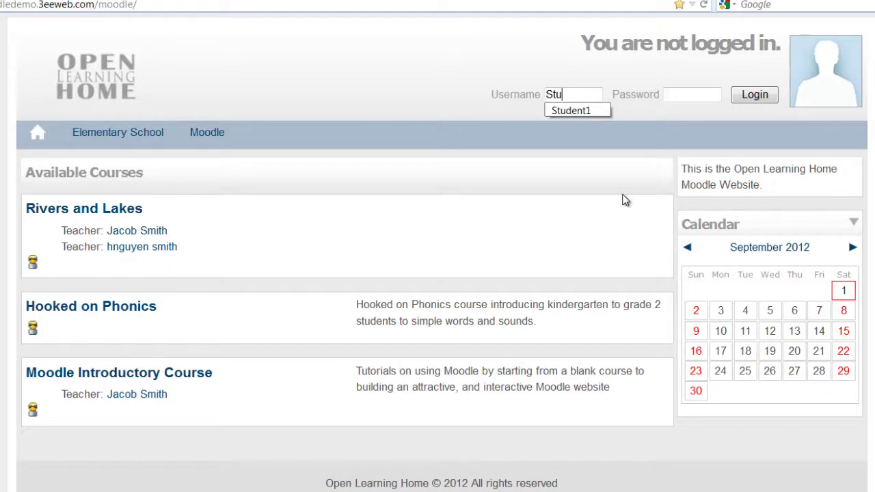
{"action": "key", "text": "Down"}
{"action": "key", "text": "Return"}
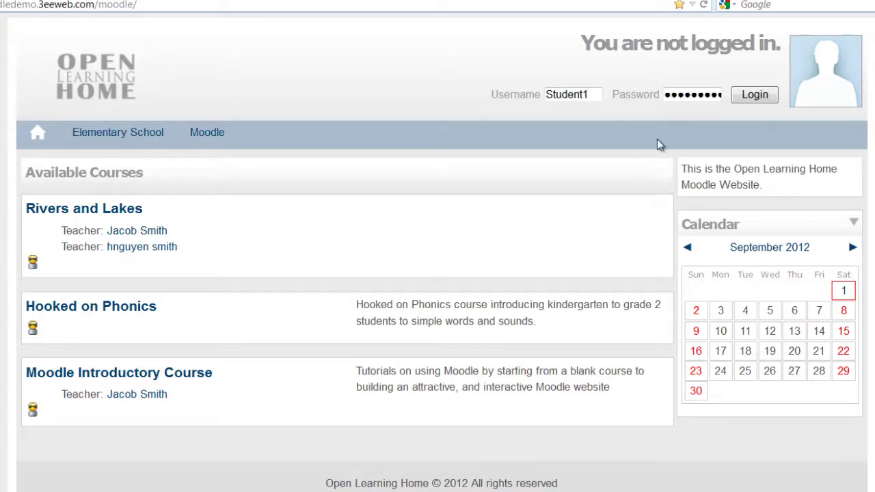
{"action": "left_click", "coordinate": [751, 100]}
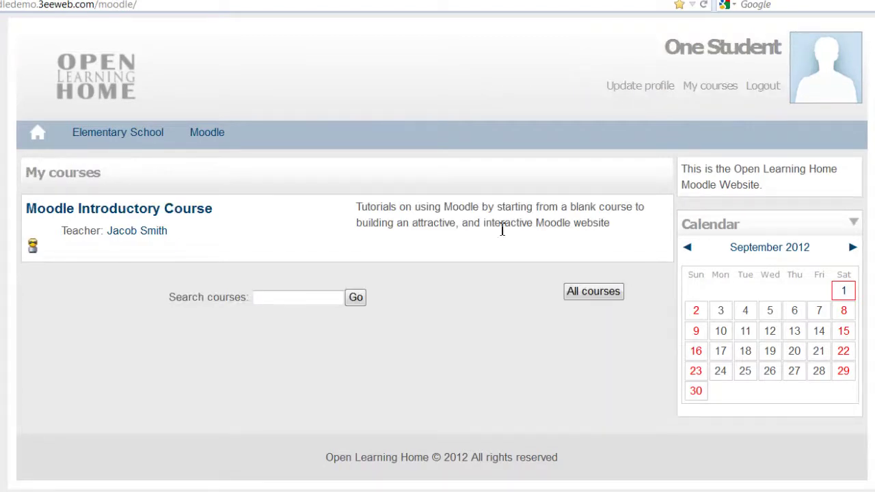
Open the Moodle Introductory Course as the student and start an attempt at the Moodle Midterm Quiz
{"action": "left_click", "coordinate": [187, 208]}
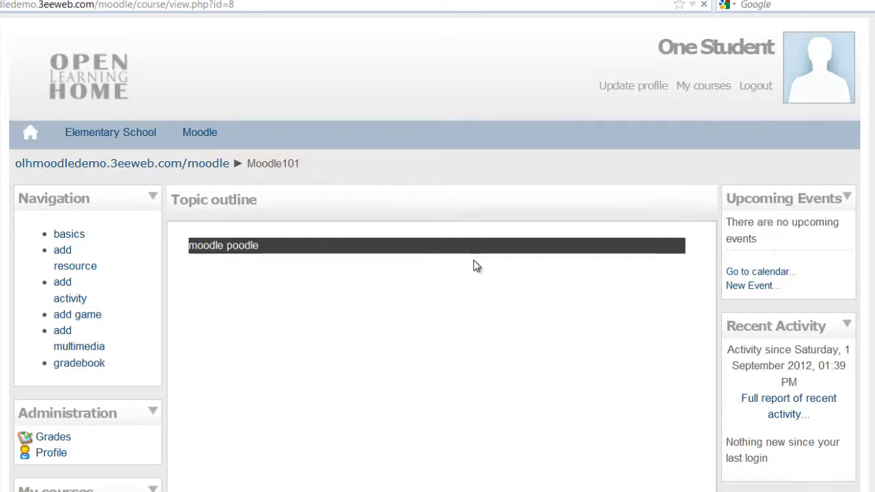
{"action": "left_click", "coordinate": [98, 316]}
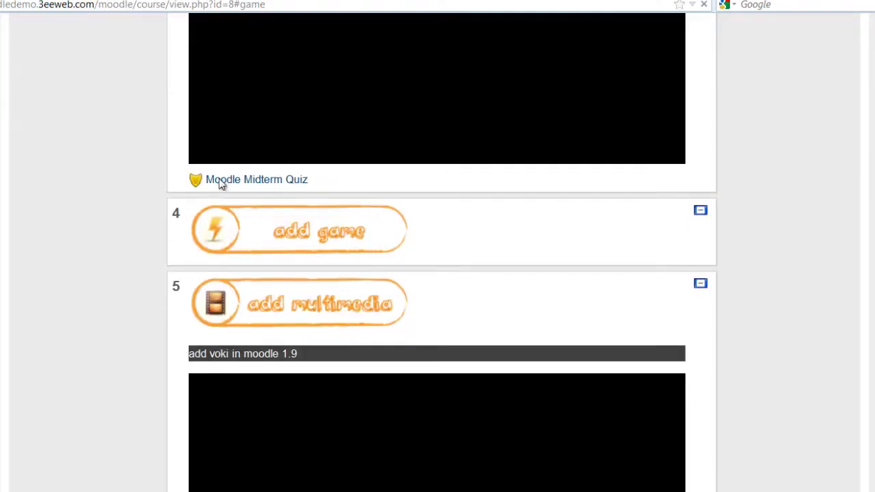
{"action": "scroll", "coordinate": [231, 183], "scroll_direction": "up", "scroll_amount": 1}
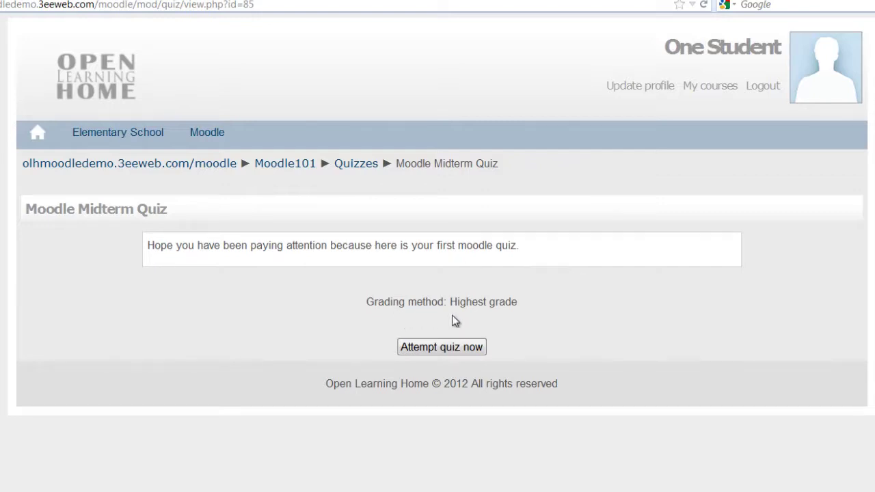
{"action": "left_click", "coordinate": [463, 354]}
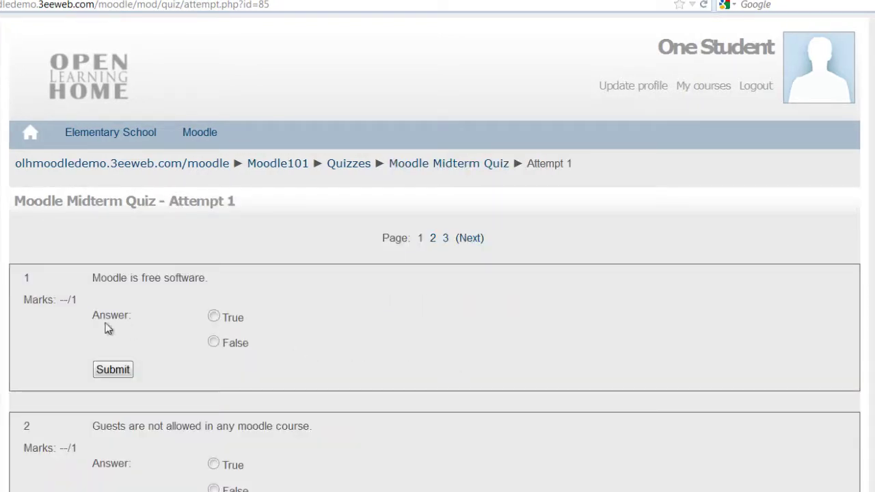
Answer question 1 with True, question 2 with False and question 3 with "add resource > insert a label"
{"action": "left_click", "coordinate": [215, 319]}
{"action": "scroll", "coordinate": [420, 412], "scroll_direction": "down", "scroll_amount": 3}
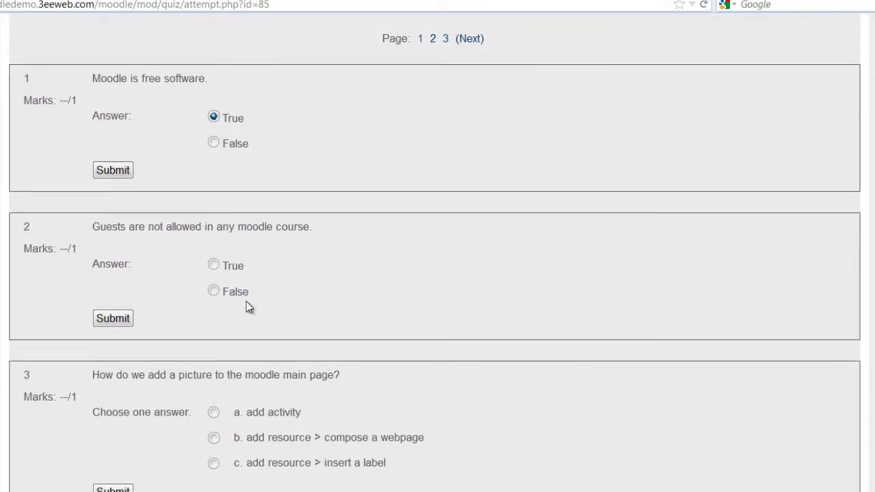
{"action": "left_click", "coordinate": [214, 291]}
{"action": "scroll", "coordinate": [411, 393], "scroll_direction": "down", "scroll_amount": 3}
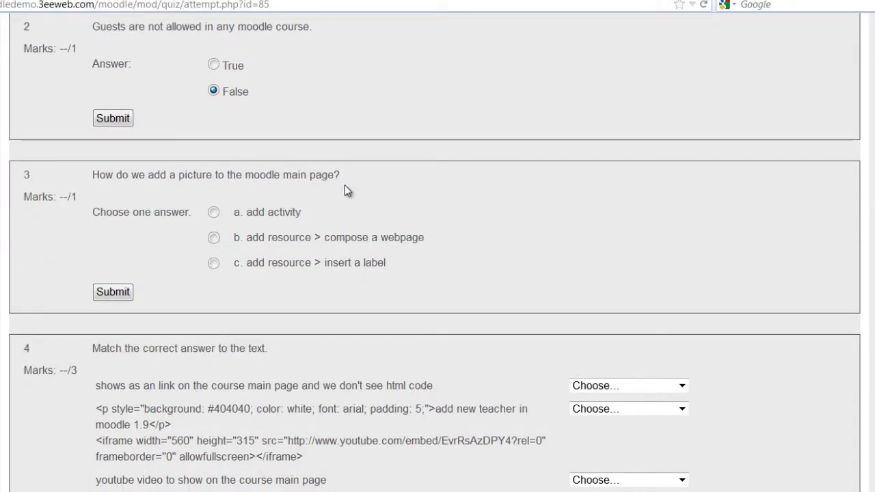
{"action": "left_click", "coordinate": [213, 266]}
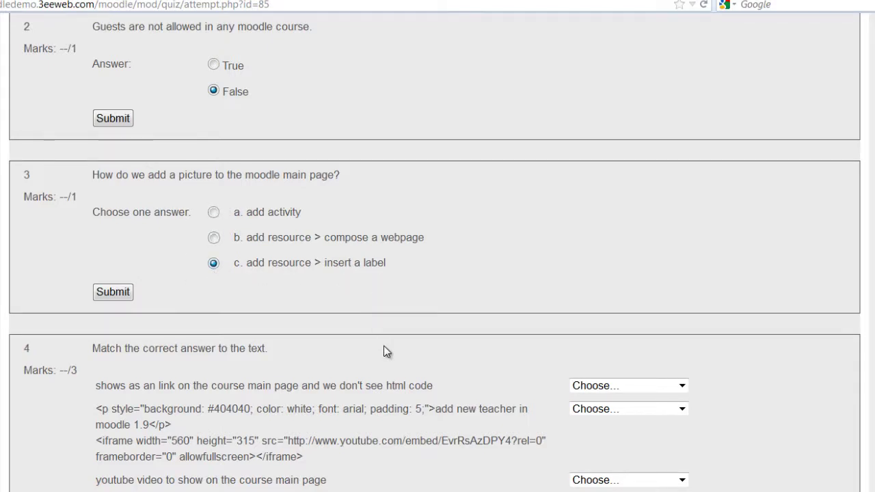
In question 4, match the link description to "compose a webpage", the HTML code to "compose a text page" and the YouTube video to "insert a label"
{"action": "scroll", "coordinate": [386, 351], "scroll_direction": "down", "scroll_amount": 3}
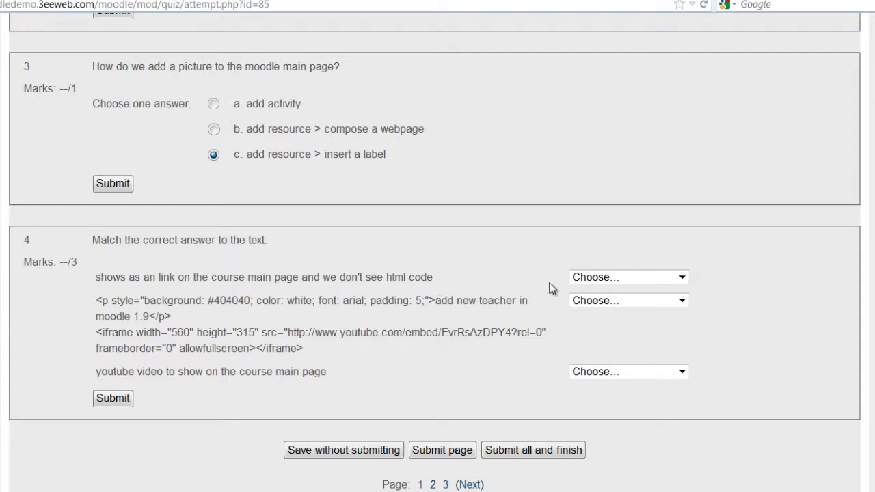
{"action": "left_click", "coordinate": [666, 278]}
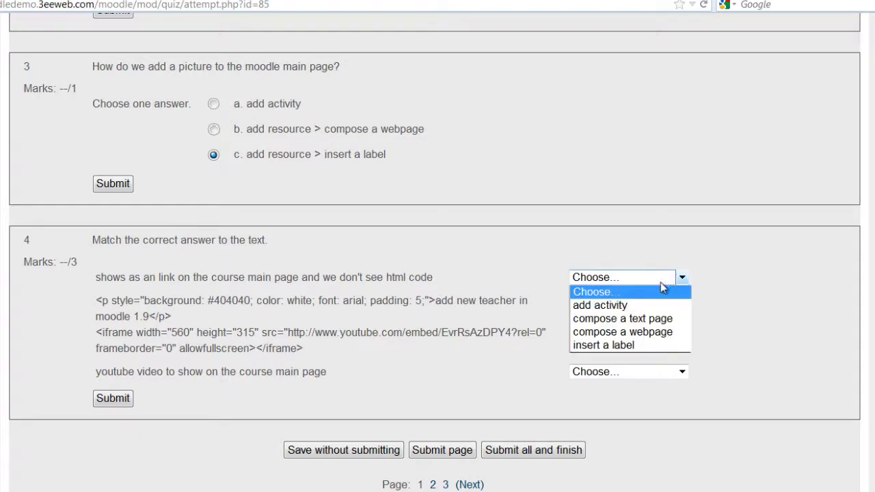
{"action": "left_click", "coordinate": [643, 333]}
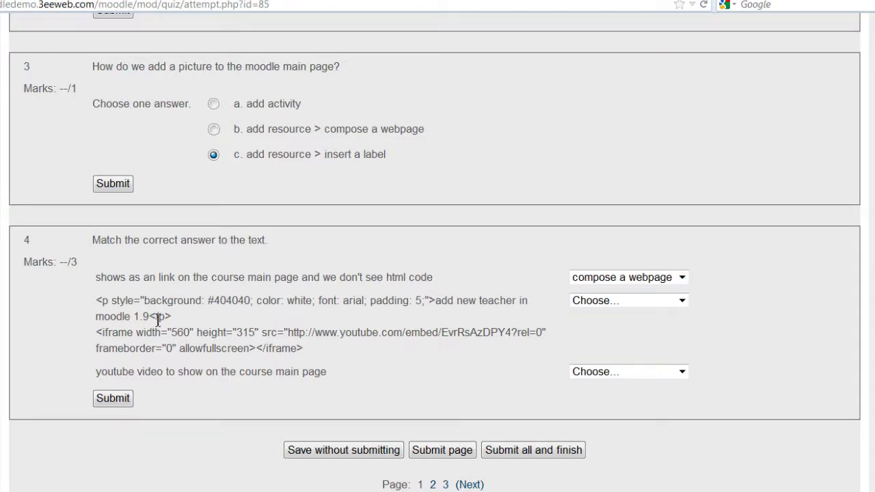
{"action": "left_click", "coordinate": [639, 297]}
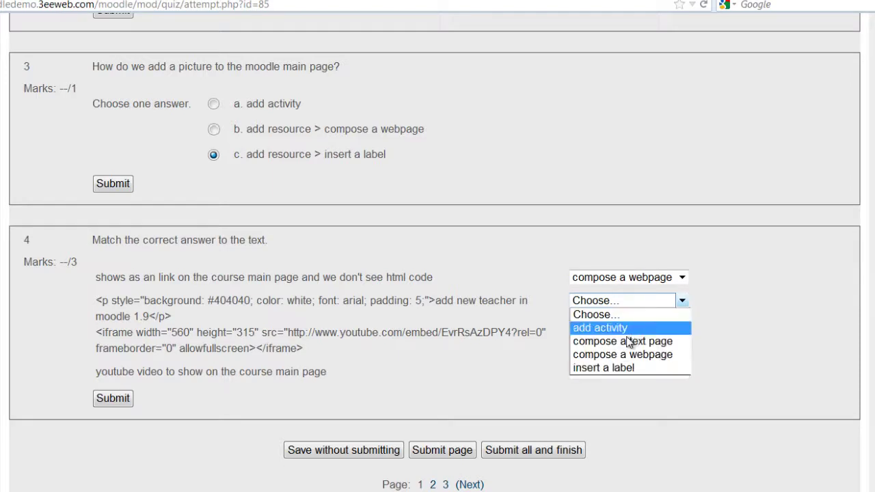
{"action": "left_click", "coordinate": [628, 339]}
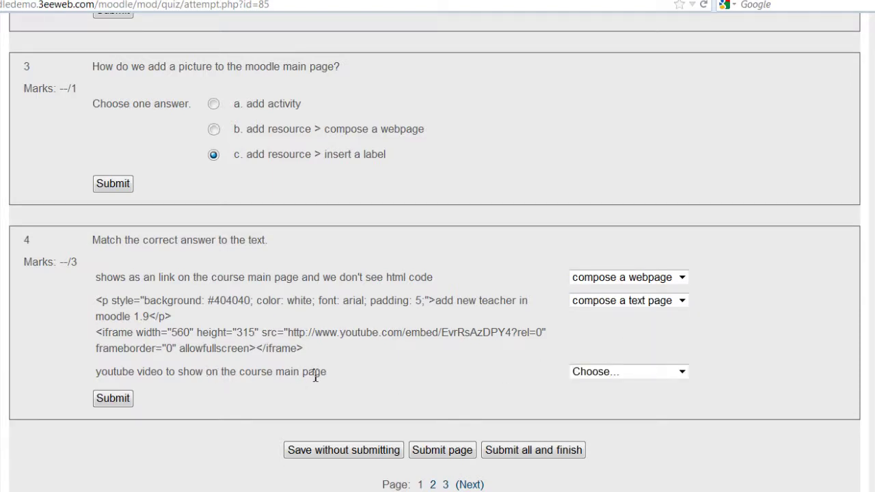
{"action": "left_click", "coordinate": [629, 371]}
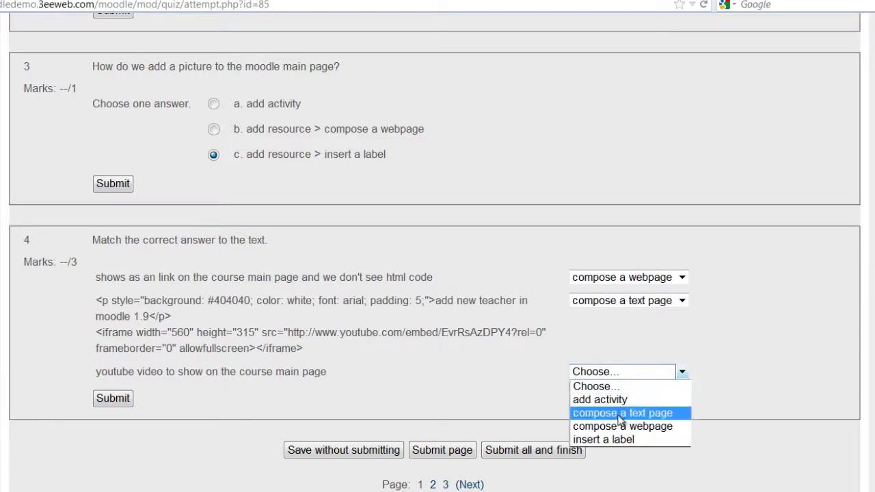
{"action": "left_click", "coordinate": [604, 440]}
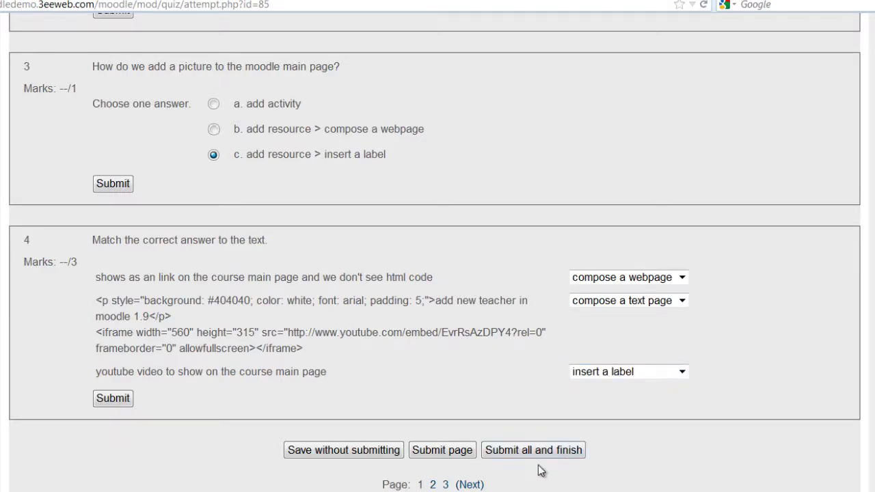
On page 2 of the quiz, answer question 5 with "blocks > add > HTML", question 6 False, question 7 True and question 8 False
{"action": "left_click", "coordinate": [435, 485]}
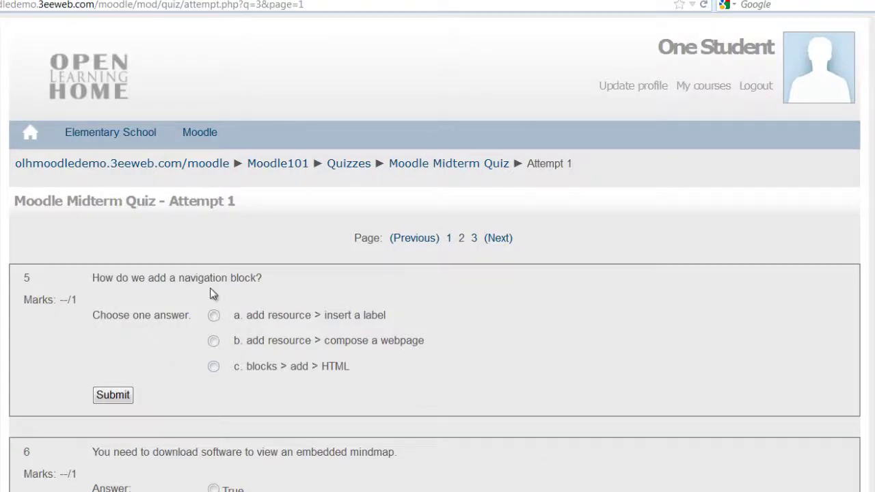
{"action": "left_click", "coordinate": [215, 368]}
{"action": "scroll", "coordinate": [455, 417], "scroll_direction": "down", "scroll_amount": 4}
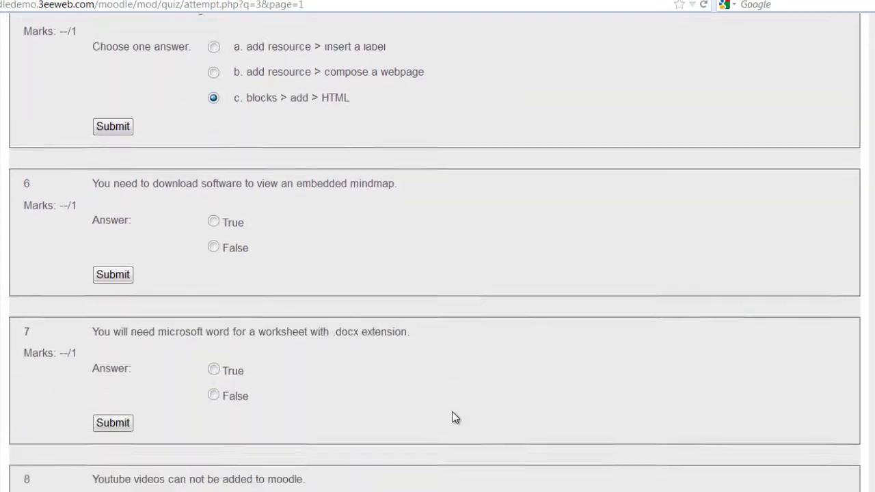
{"action": "scroll", "coordinate": [455, 417], "scroll_direction": "down", "scroll_amount": 1}
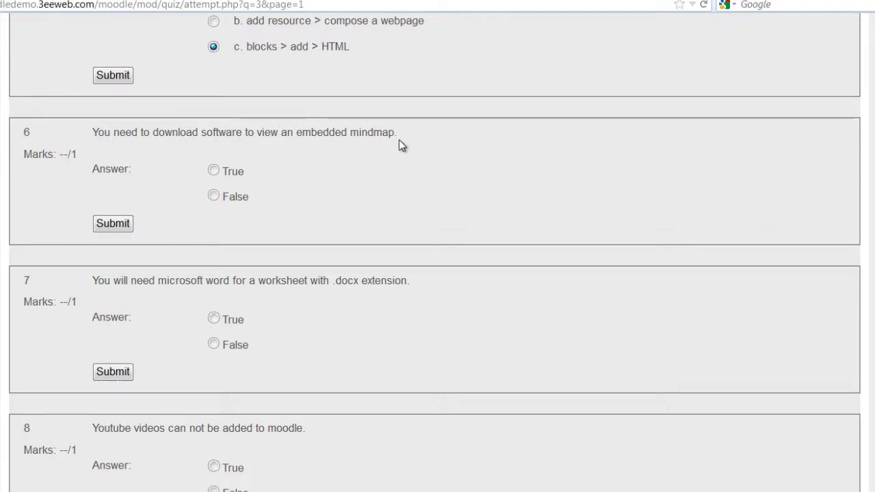
{"action": "left_click", "coordinate": [219, 196]}
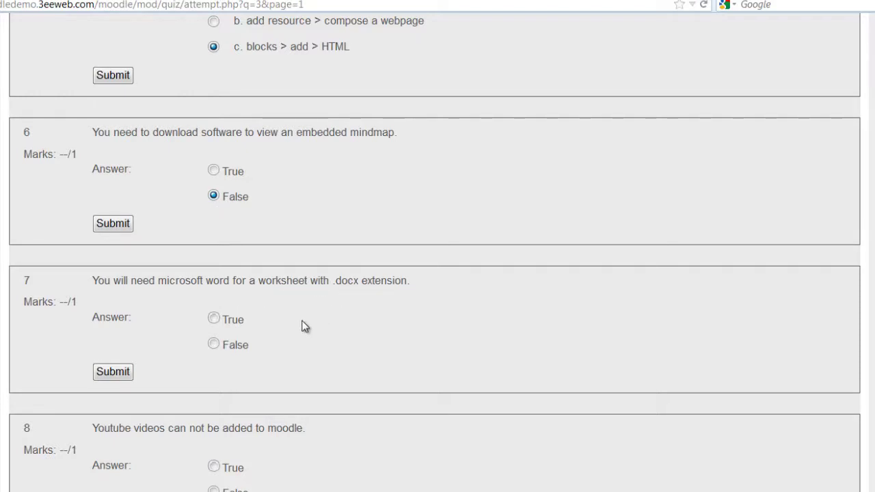
{"action": "left_click", "coordinate": [212, 320]}
{"action": "scroll", "coordinate": [428, 352], "scroll_direction": "down", "scroll_amount": 3}
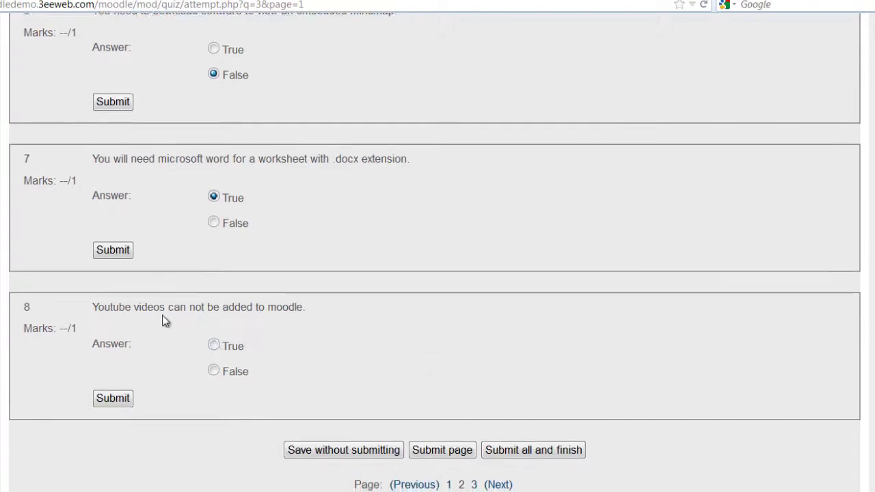
{"action": "left_click", "coordinate": [212, 371]}
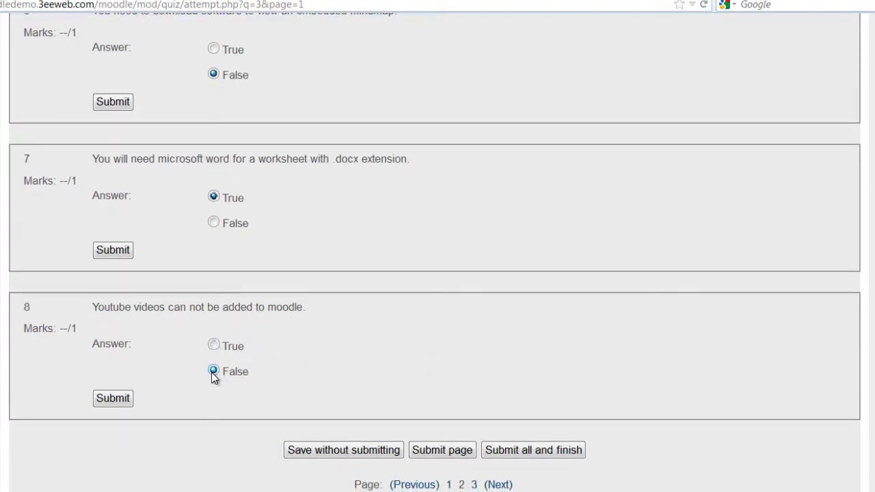
On page 3, match question 9's online discussion site to forum, the collaborative dictionary to glossary and the collaborative website to moodle
{"action": "left_click", "coordinate": [484, 485]}
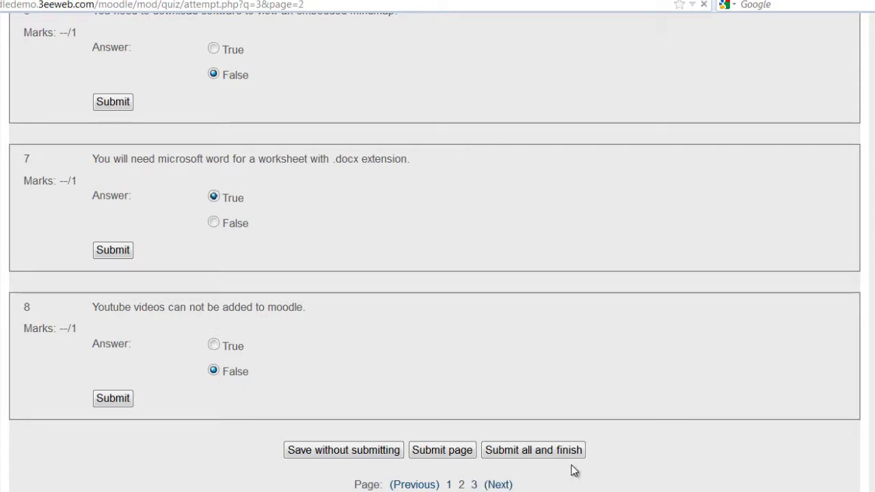
{"action": "scroll", "coordinate": [499, 414], "scroll_direction": "down", "scroll_amount": 3}
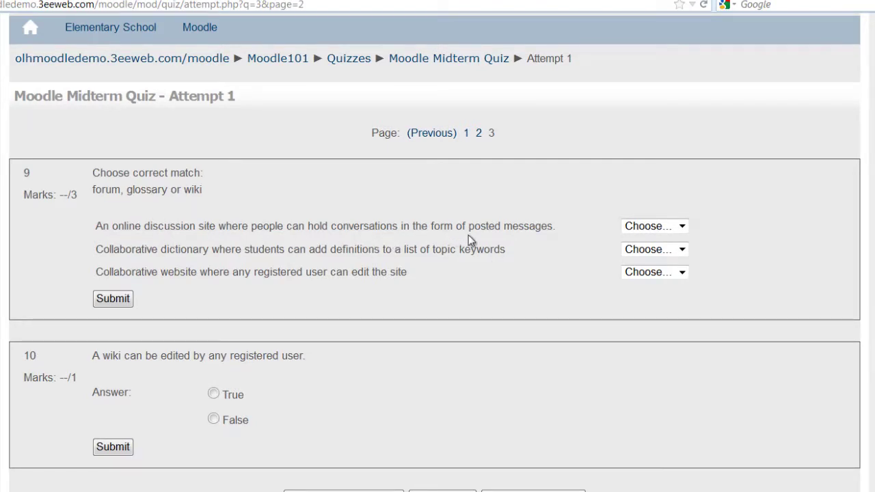
{"action": "left_click", "coordinate": [682, 226]}
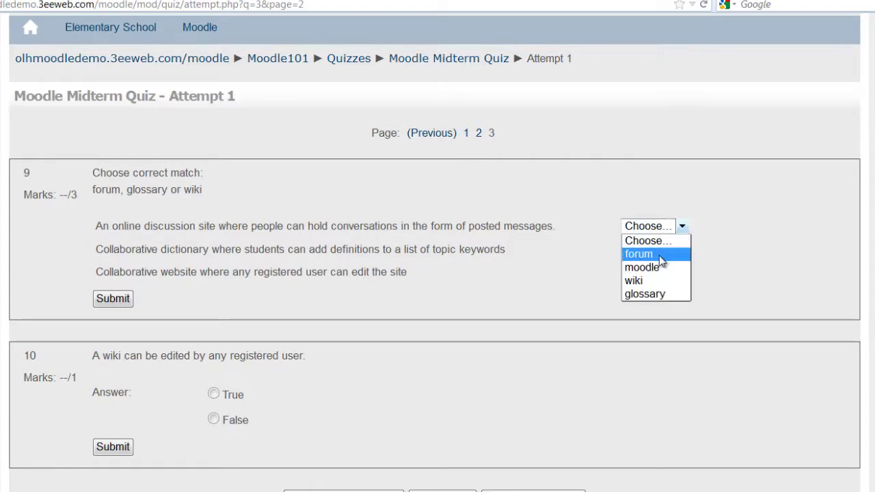
{"action": "left_click", "coordinate": [659, 255]}
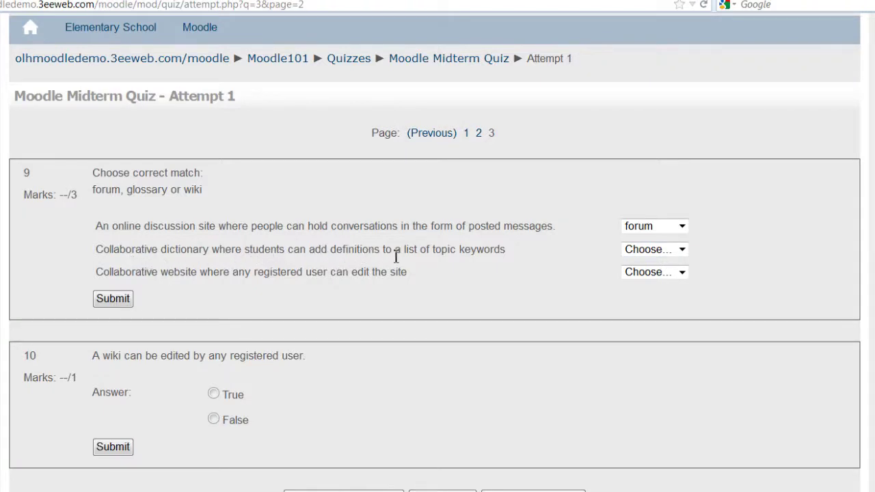
{"action": "left_click", "coordinate": [681, 250]}
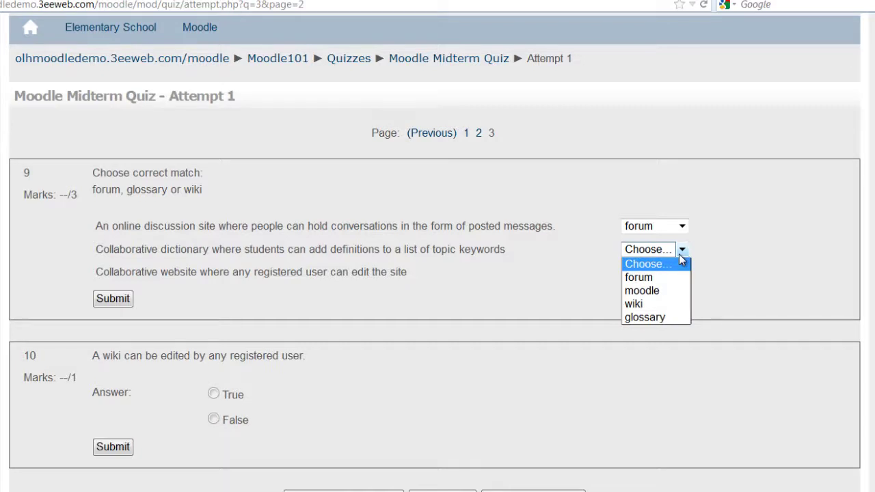
{"action": "left_click", "coordinate": [649, 319]}
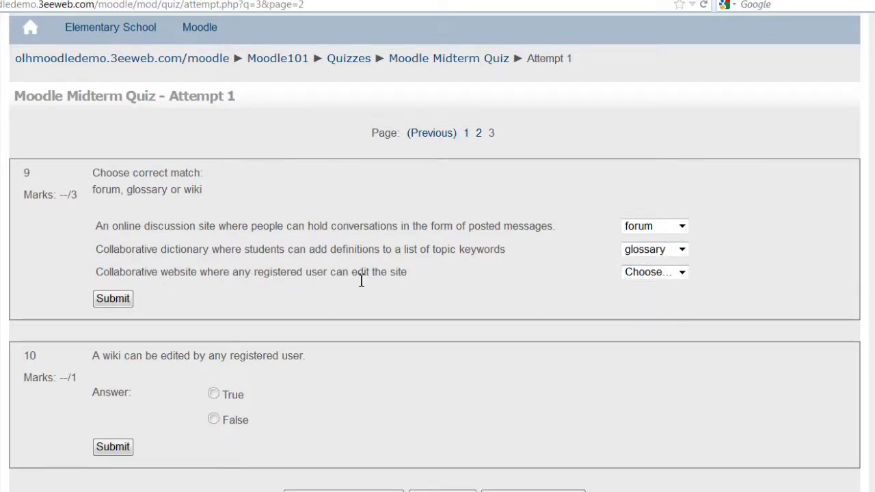
{"action": "left_click", "coordinate": [650, 278]}
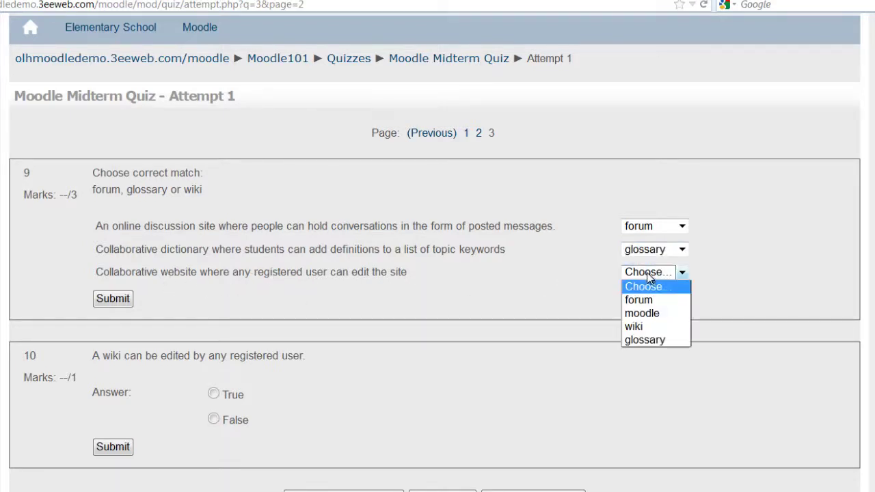
{"action": "left_click", "coordinate": [649, 314]}
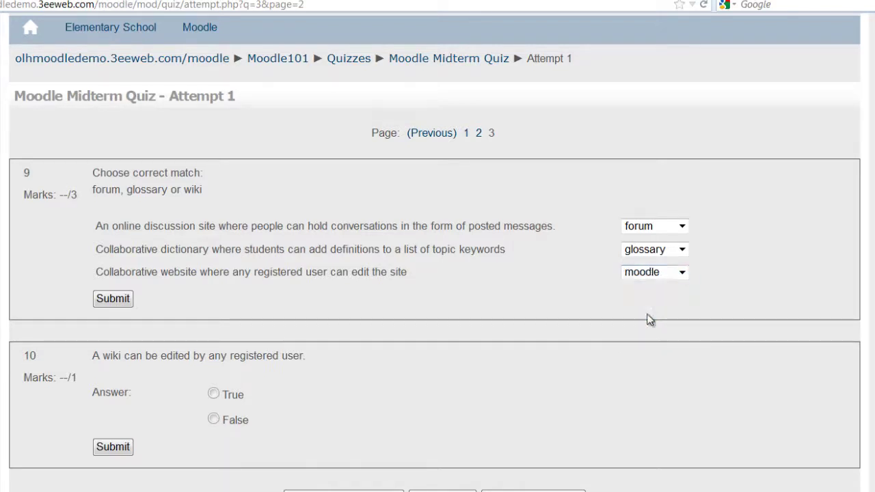
Answer question 10 about wiki editing with True and submit all answers to finish the quiz attempt
{"action": "scroll", "coordinate": [363, 315], "scroll_direction": "down", "scroll_amount": 1}
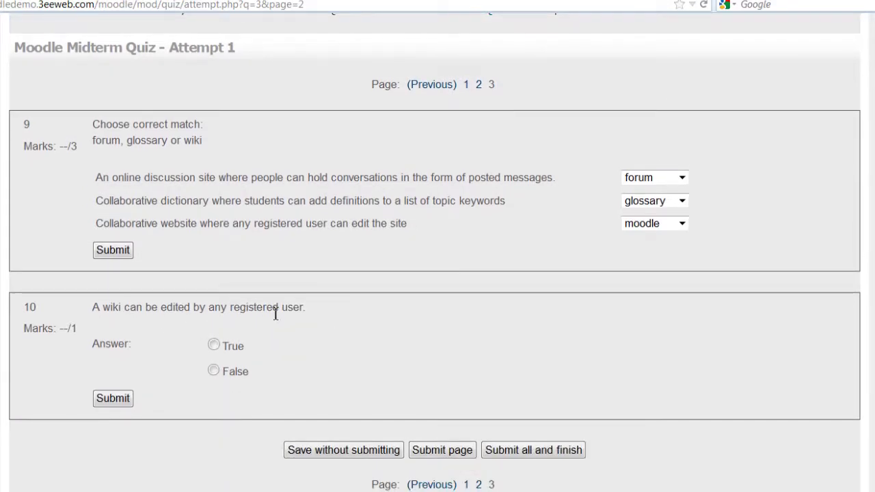
{"action": "left_click", "coordinate": [214, 346]}
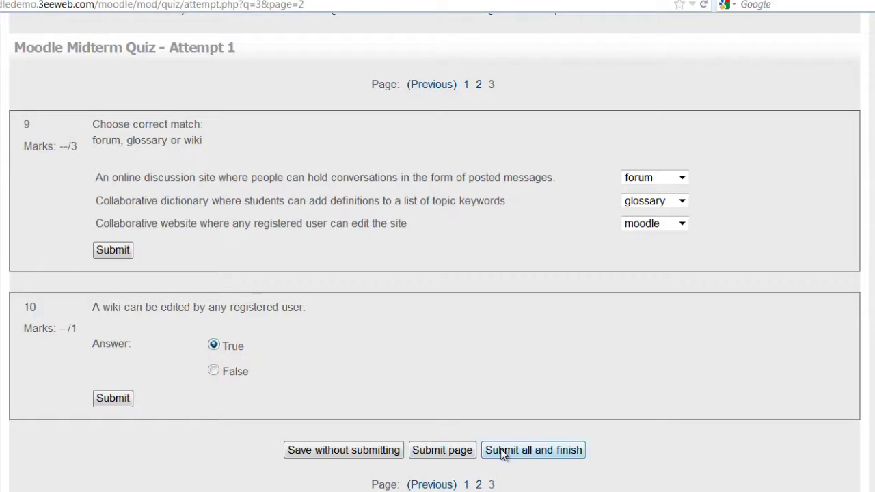
{"action": "left_click", "coordinate": [547, 450]}
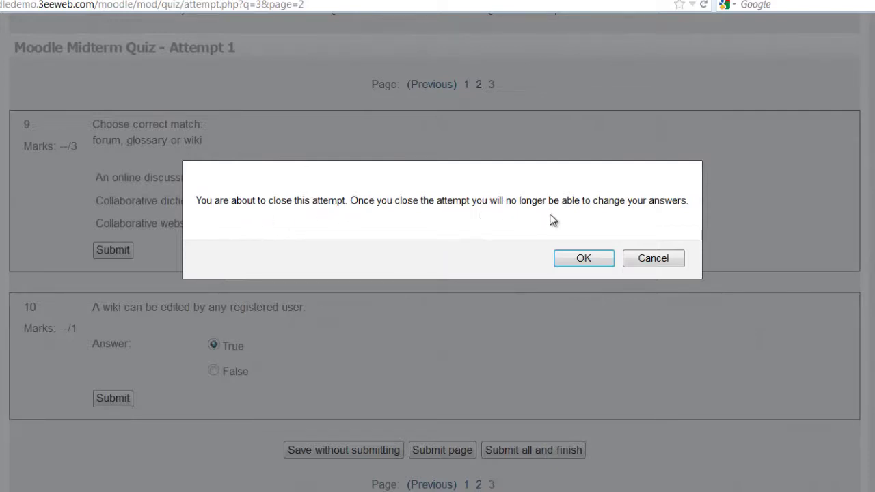
{"action": "left_click", "coordinate": [599, 261]}
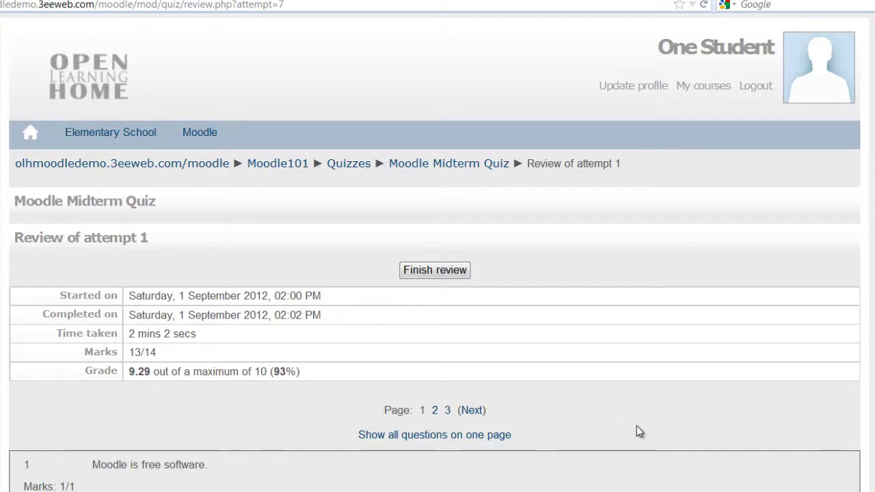
Review the marked answers and feedback on the first two pages of the finished attempt
{"action": "scroll", "coordinate": [636, 426], "scroll_direction": "down", "scroll_amount": 3}
{"action": "scroll", "coordinate": [637, 426], "scroll_direction": "down", "scroll_amount": 2}
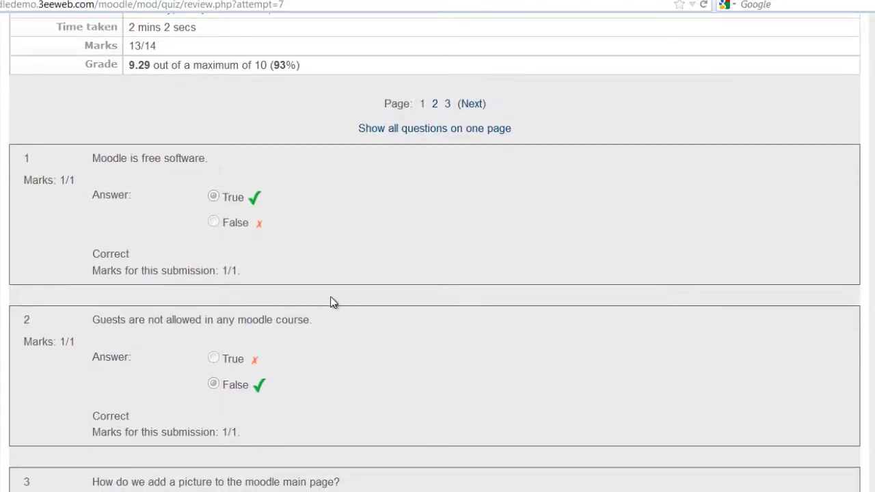
{"action": "scroll", "coordinate": [332, 303], "scroll_direction": "down", "scroll_amount": 2}
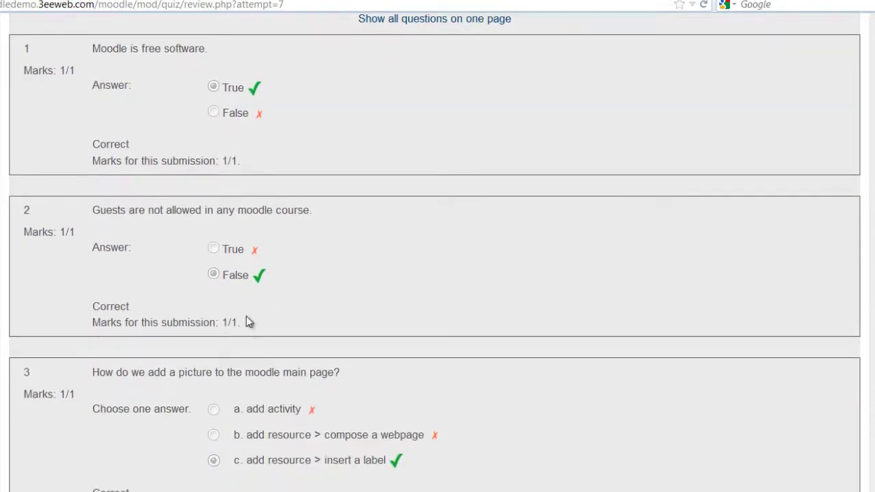
{"action": "scroll", "coordinate": [399, 395], "scroll_direction": "down", "scroll_amount": 3}
{"action": "scroll", "coordinate": [400, 396], "scroll_direction": "down", "scroll_amount": 3}
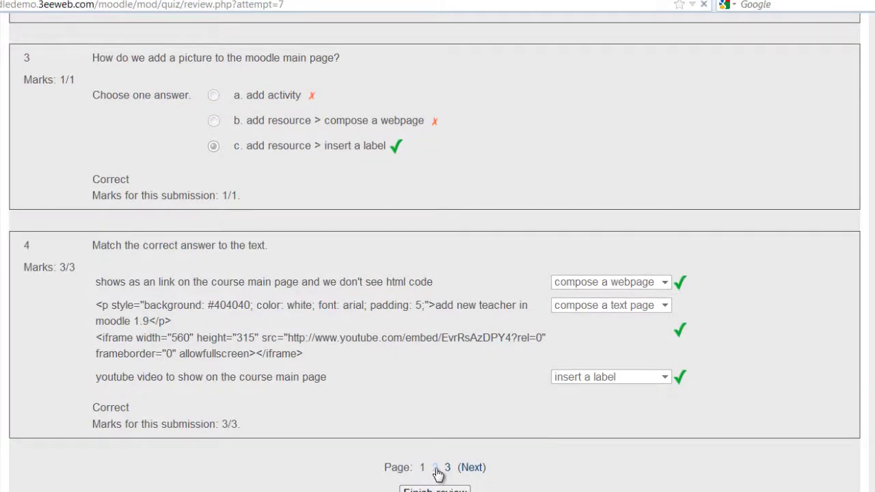
{"action": "left_click", "coordinate": [436, 469]}
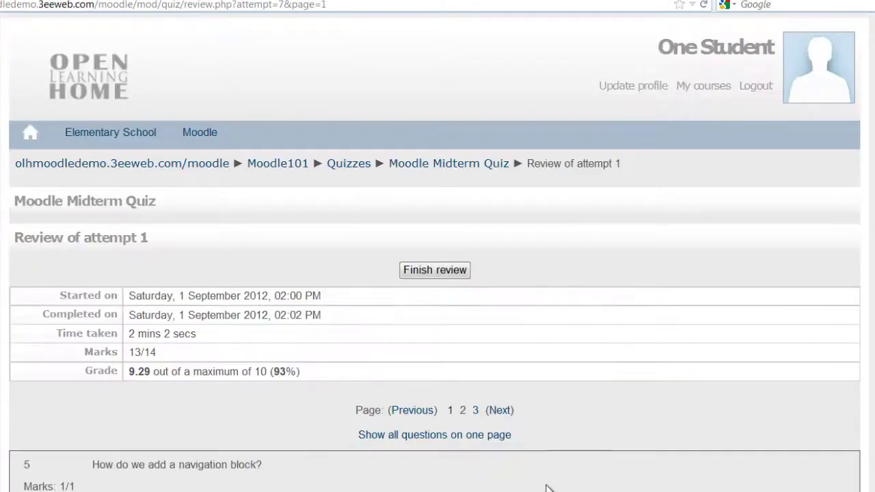
{"action": "scroll", "coordinate": [547, 488], "scroll_direction": "down", "scroll_amount": 10}
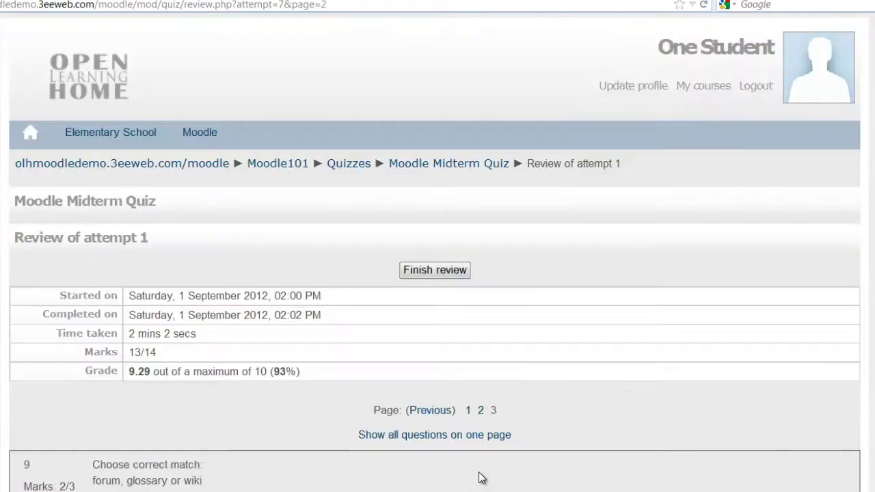
Check the marks for questions 9 and 10, finish the review and view the summary of previous attempts
{"action": "scroll", "coordinate": [482, 479], "scroll_direction": "down", "scroll_amount": 3}
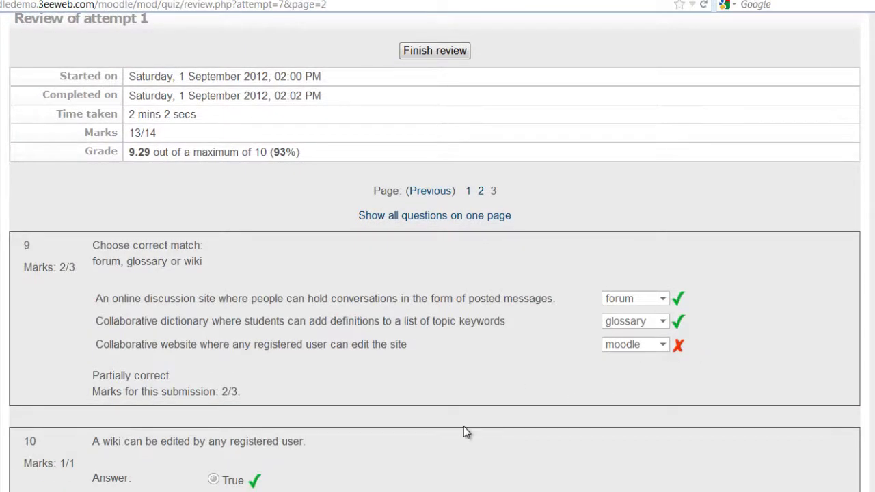
{"action": "scroll", "coordinate": [463, 430], "scroll_direction": "down", "scroll_amount": 2}
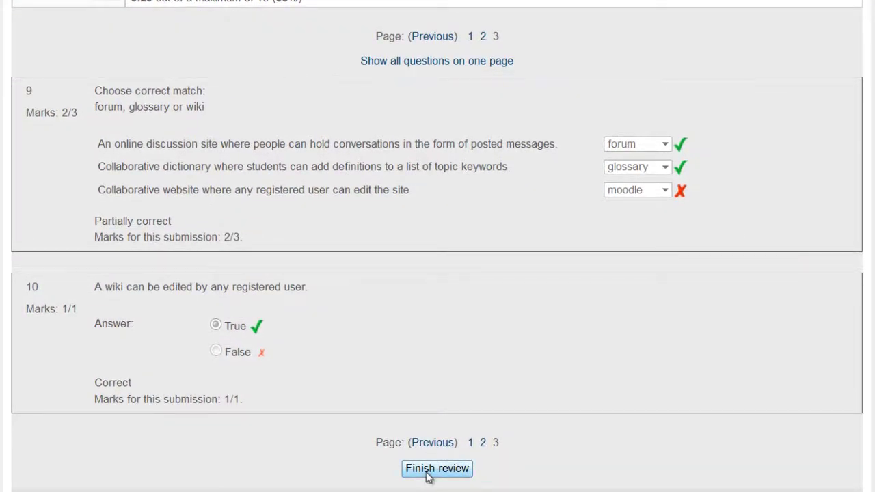
{"action": "left_click", "coordinate": [428, 471]}
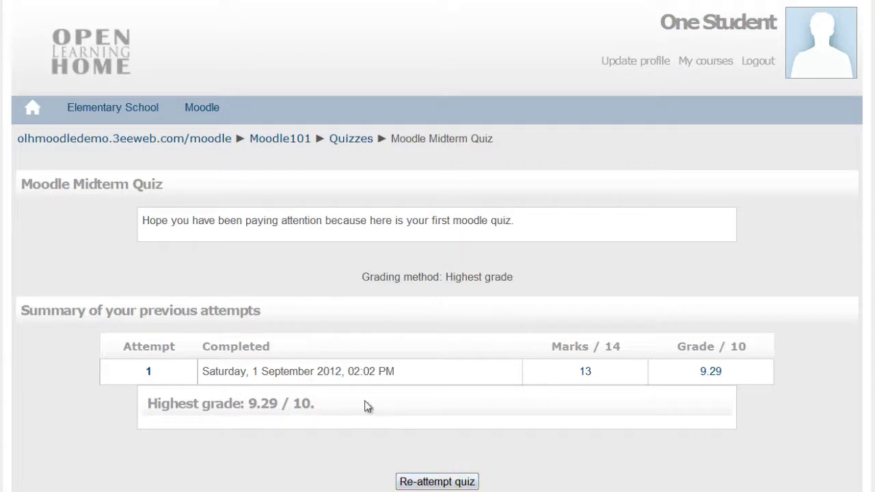
{"action": "scroll", "coordinate": [596, 481], "scroll_direction": "down", "scroll_amount": 1}
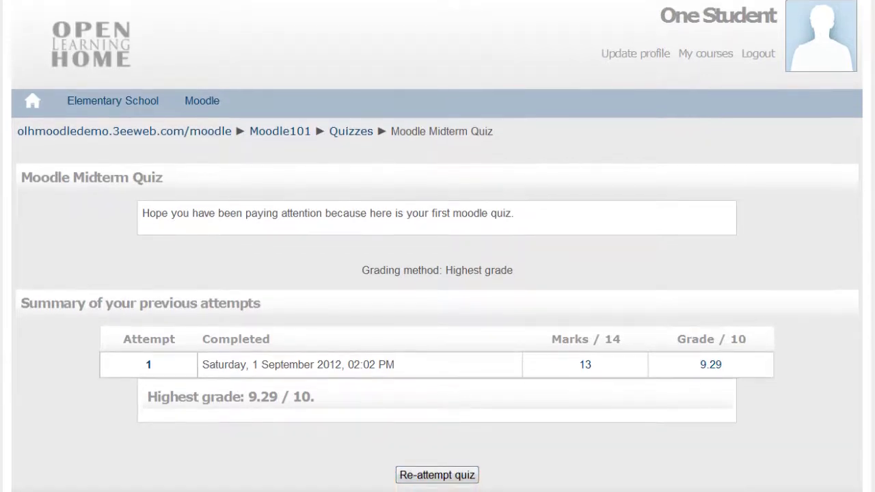